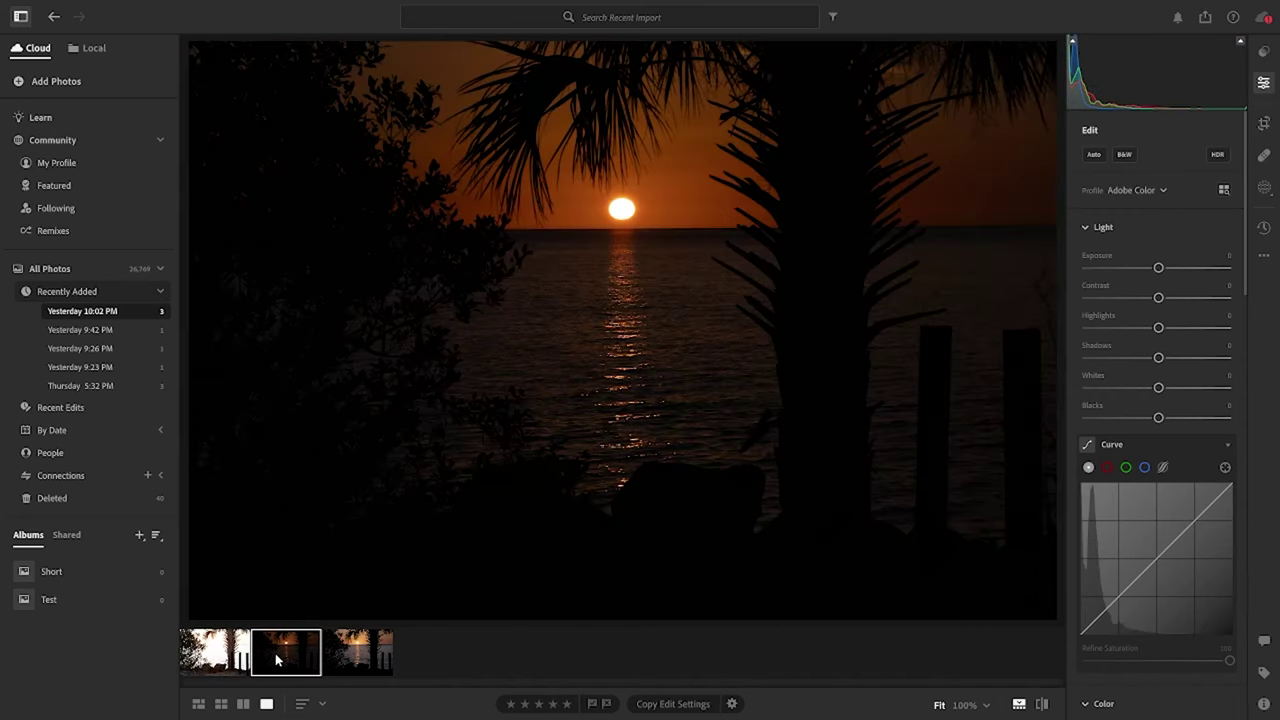
Browse the three bracketed sunset exposures, ending on the bright palm-and-rocks frame.
click(349, 656)
click(240, 668)
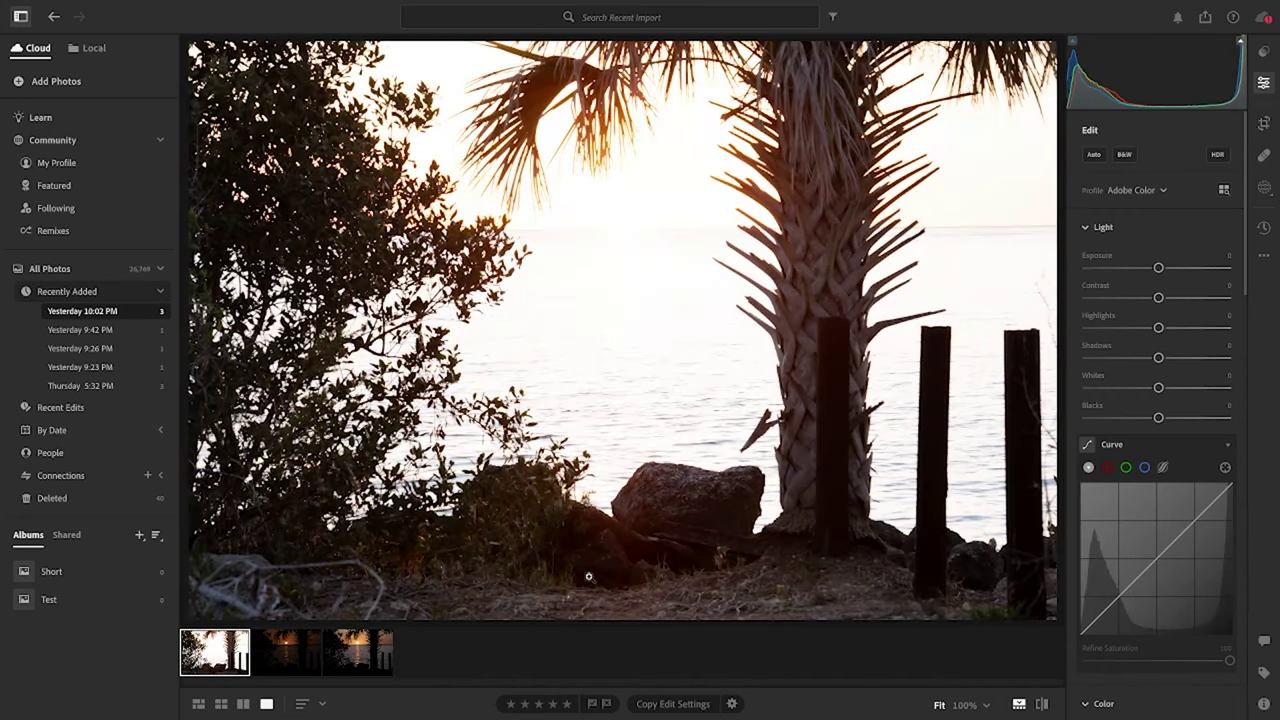
key(Right)
key(Right)
key(Left)
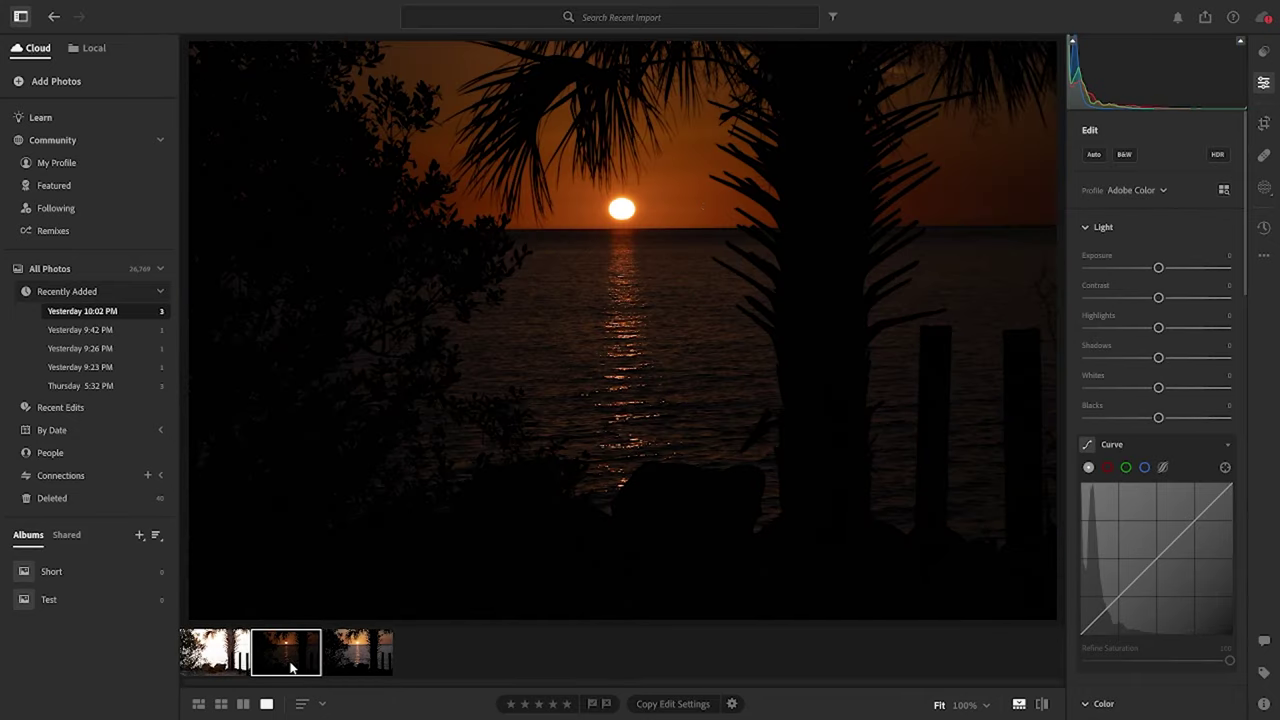
click(213, 661)
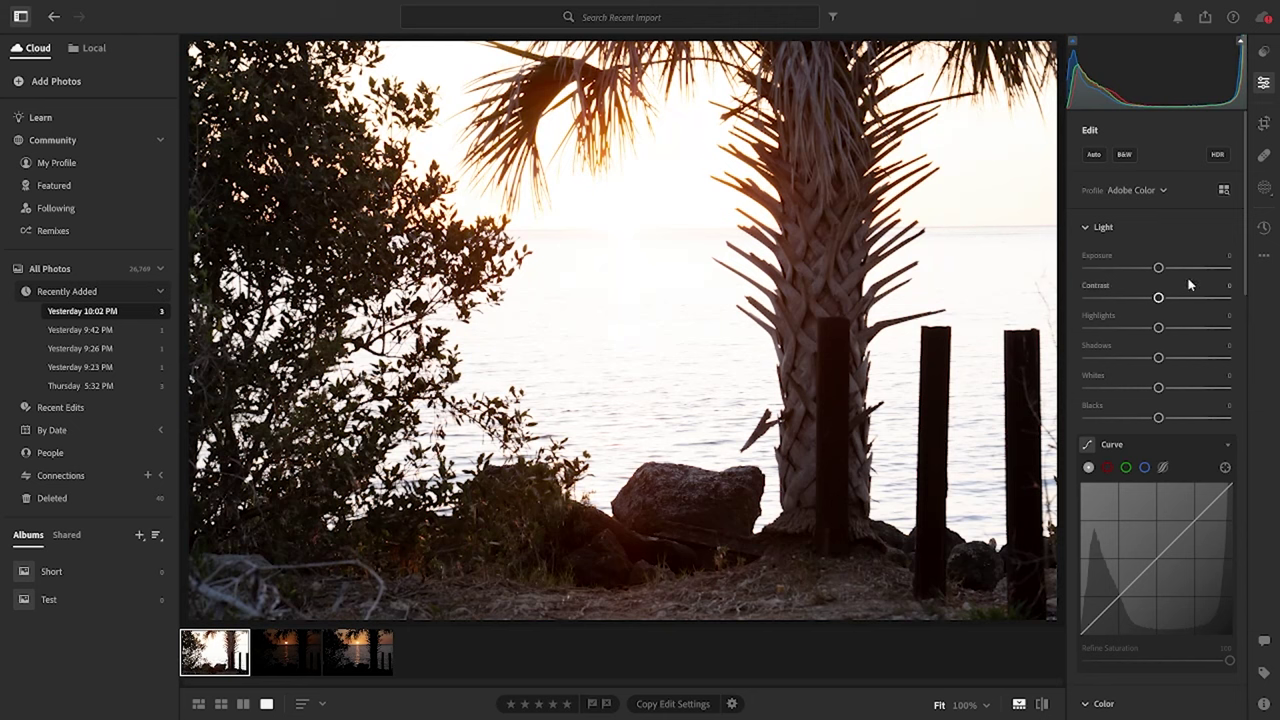
Raise the bright frame's Exposure to +0.42 and shape a gentle S tone curve.
drag(1160, 268, 1165, 362)
drag(1120, 596, 1121, 605)
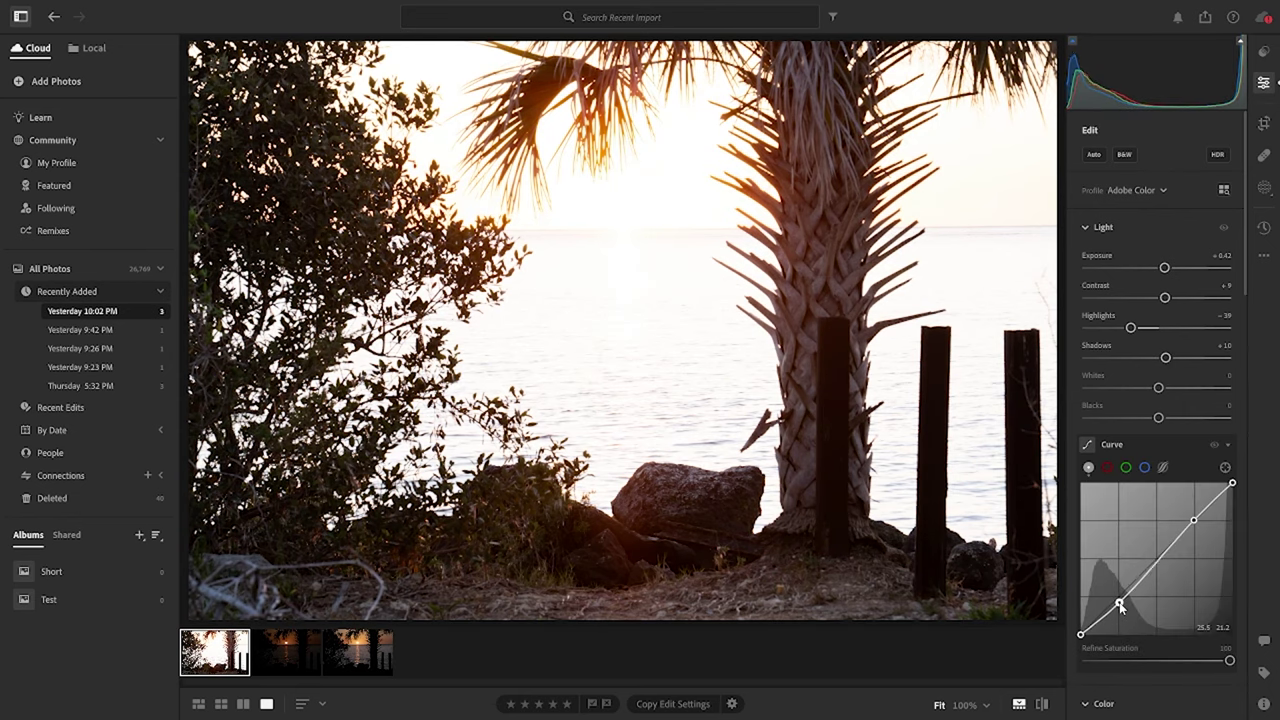
click(1193, 521)
drag(1193, 524, 1194, 518)
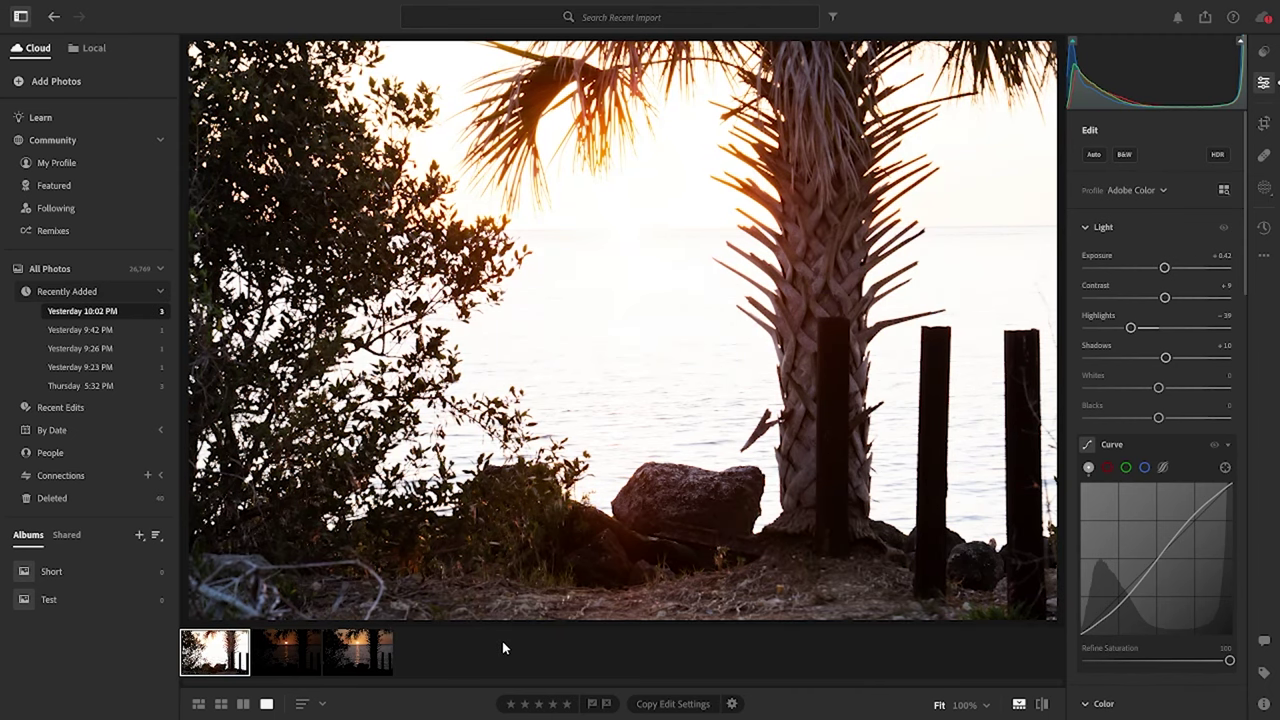
Give the orange sunset exposure Exposure +0.51 and an S-shaped tone curve.
click(352, 666)
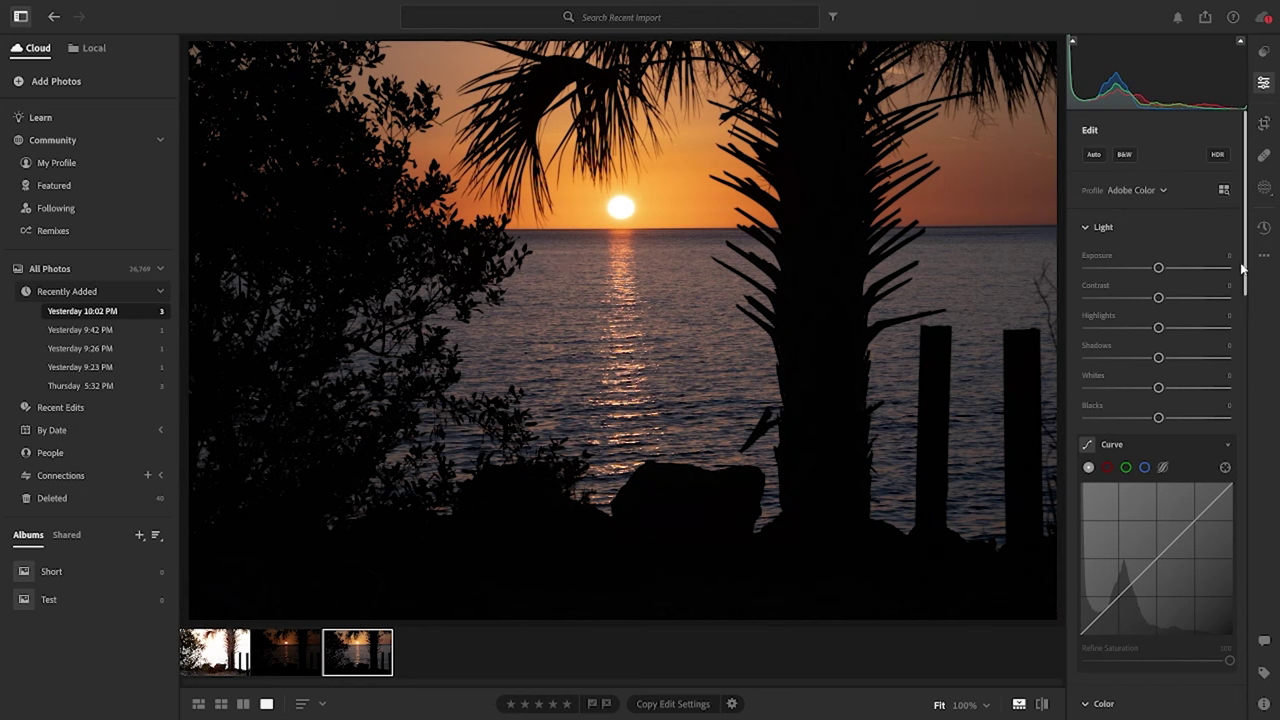
drag(1158, 268, 1181, 358)
drag(1121, 594, 1122, 604)
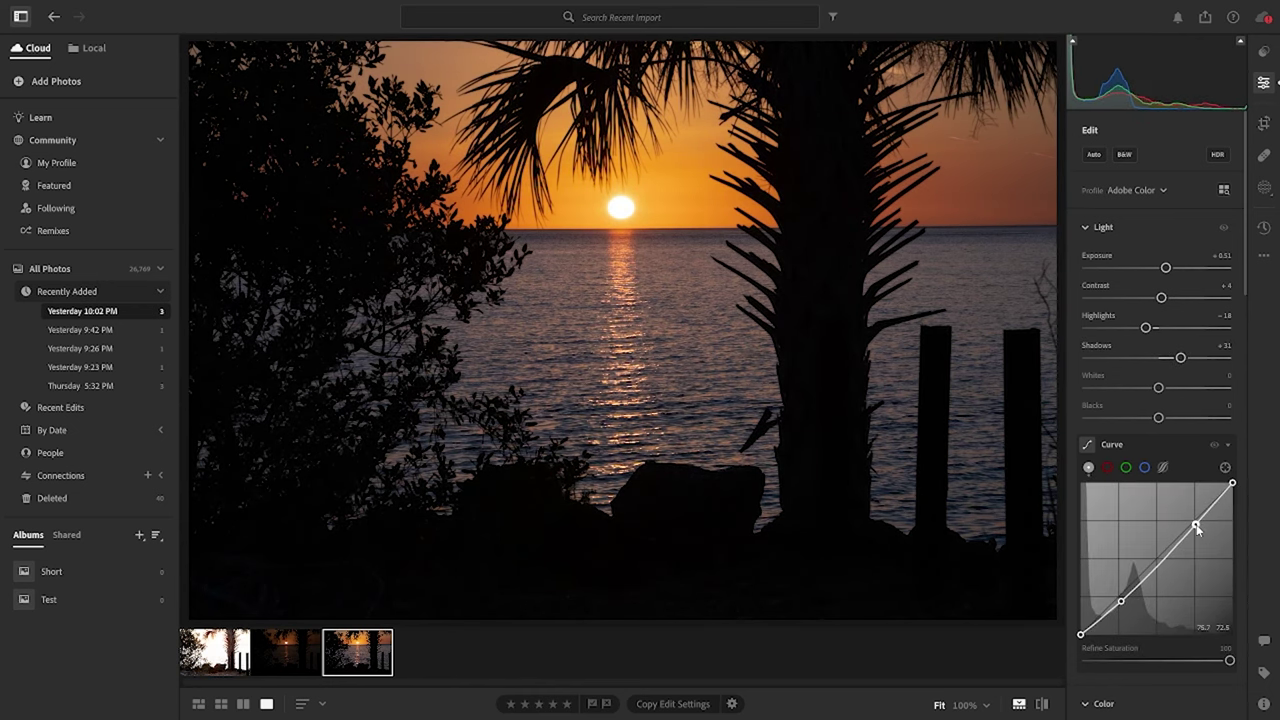
drag(1194, 523, 1194, 519)
Compare the orange exposure before and after its edits, ending on the edited version.
click(1042, 704)
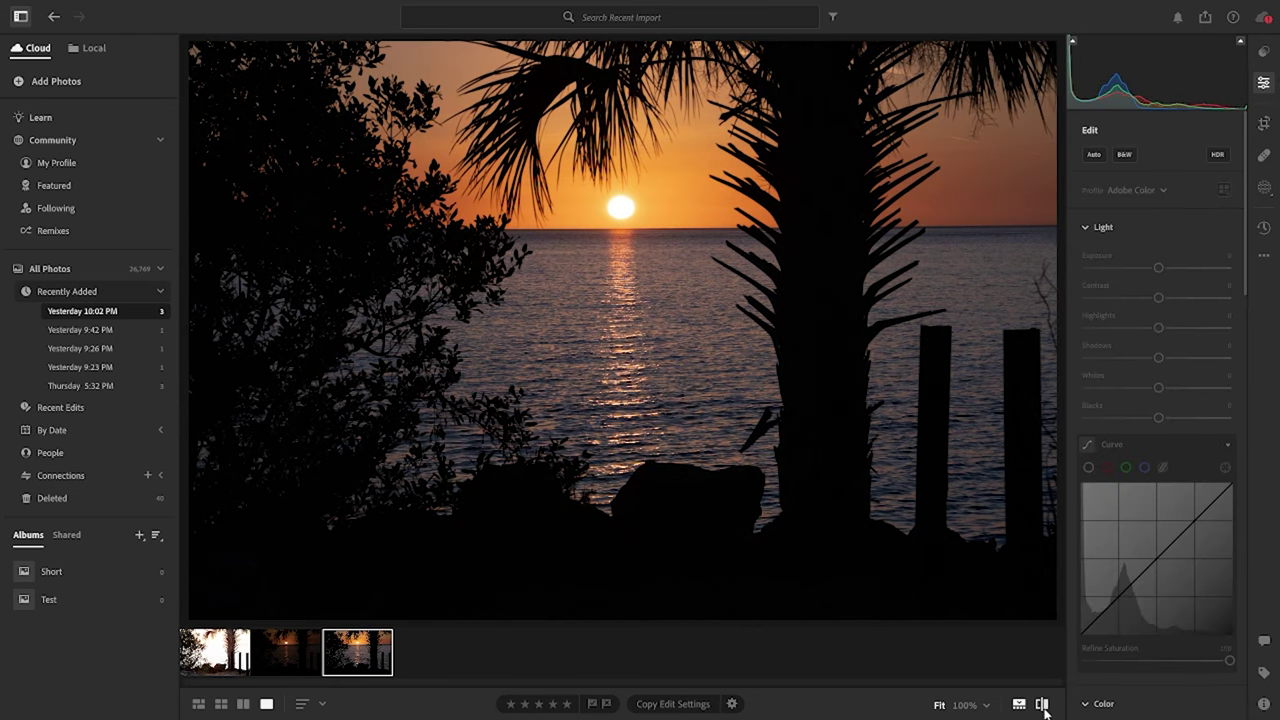
click(1042, 704)
click(1042, 704)
click(1042, 704)
Set the darkest exposure to Exposure +0.42, Highlights −12, Shadows +12 with an S curve.
click(286, 655)
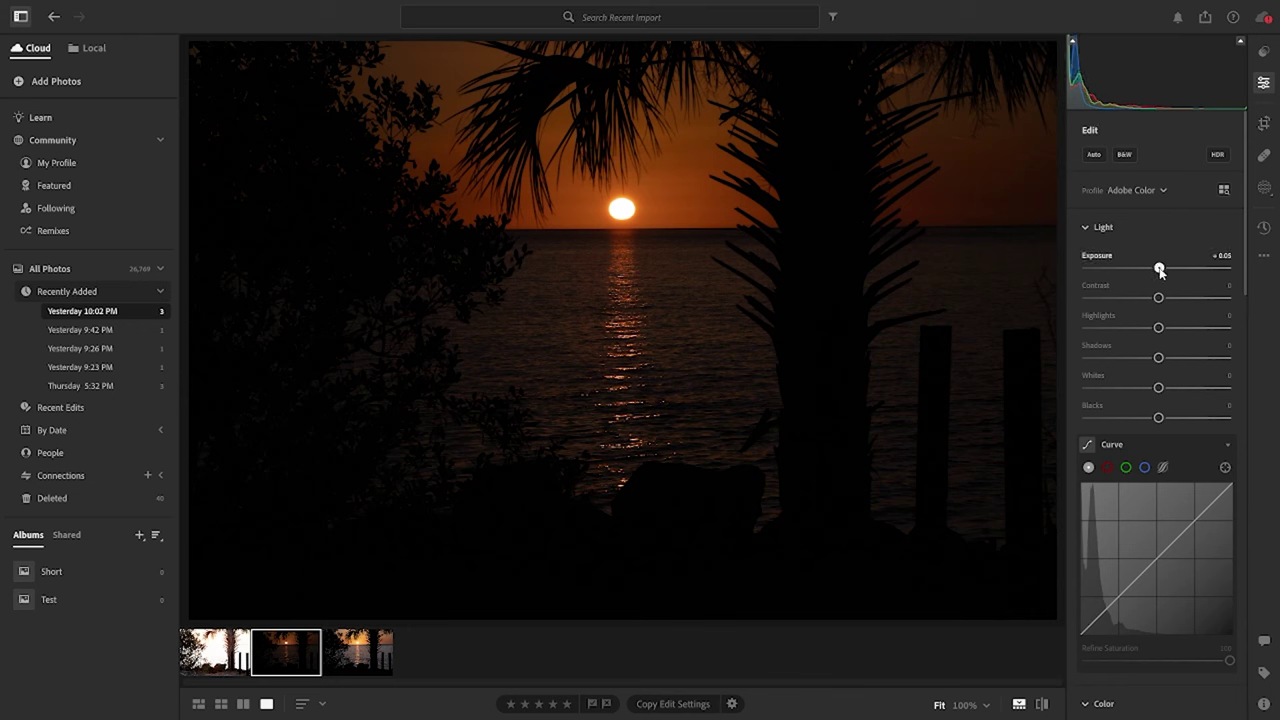
drag(1158, 268, 1164, 297)
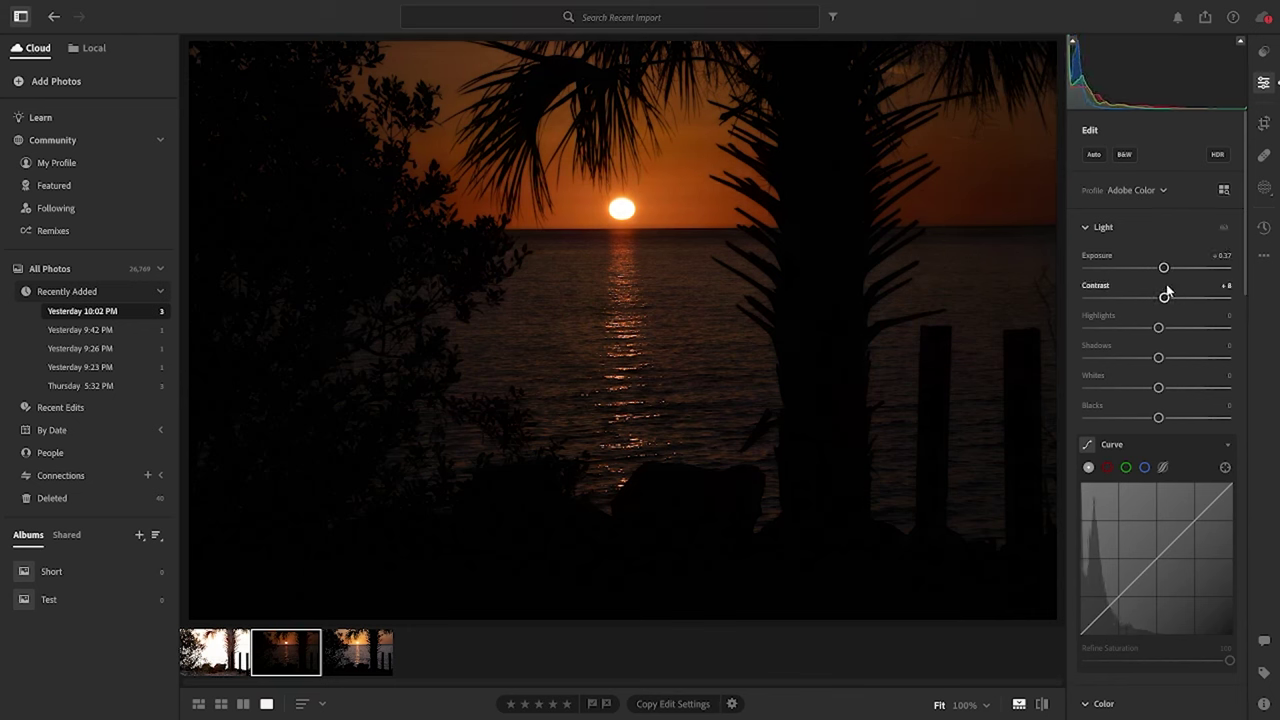
drag(1158, 329, 1149, 331)
drag(1164, 268, 1166, 272)
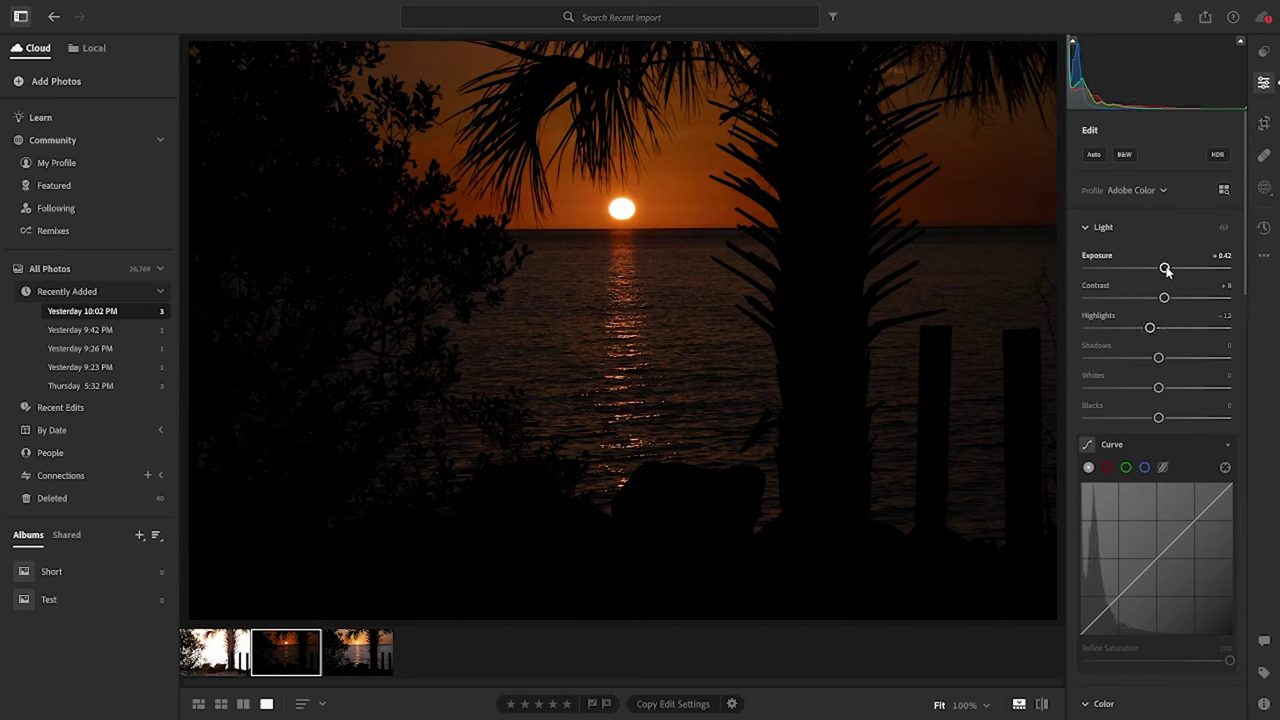
drag(1158, 357, 1168, 361)
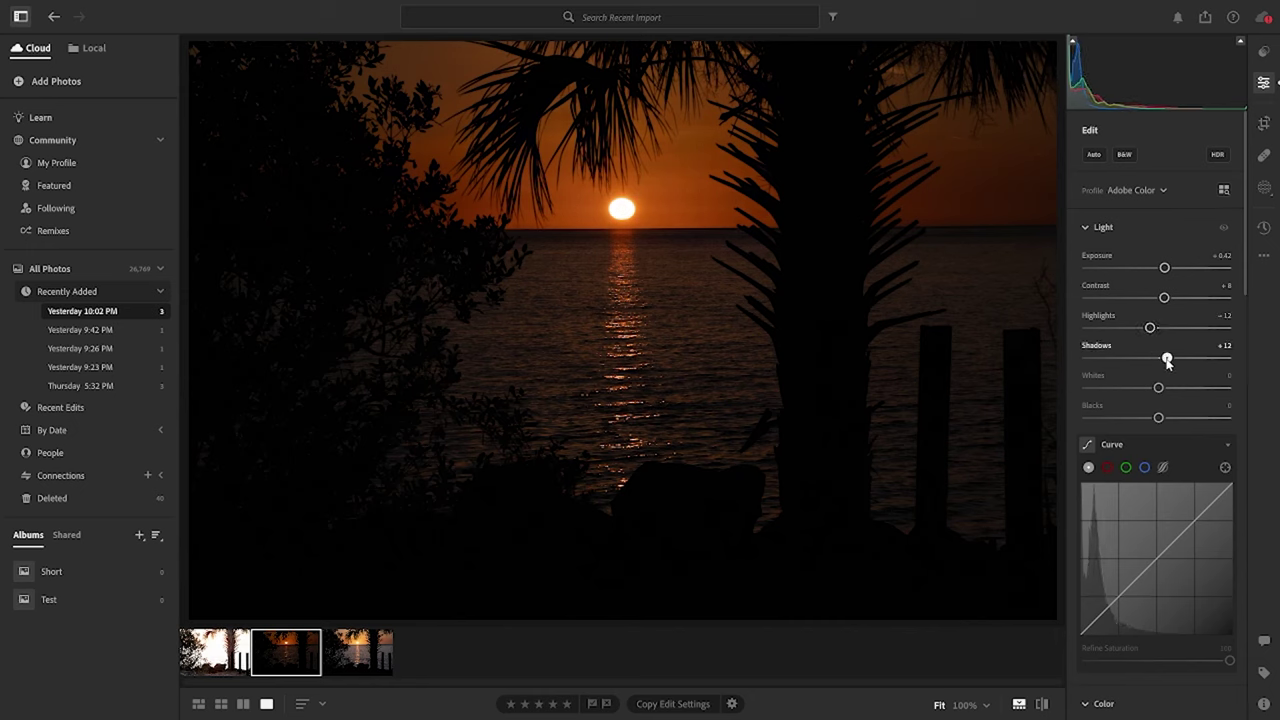
drag(1120, 595, 1121, 600)
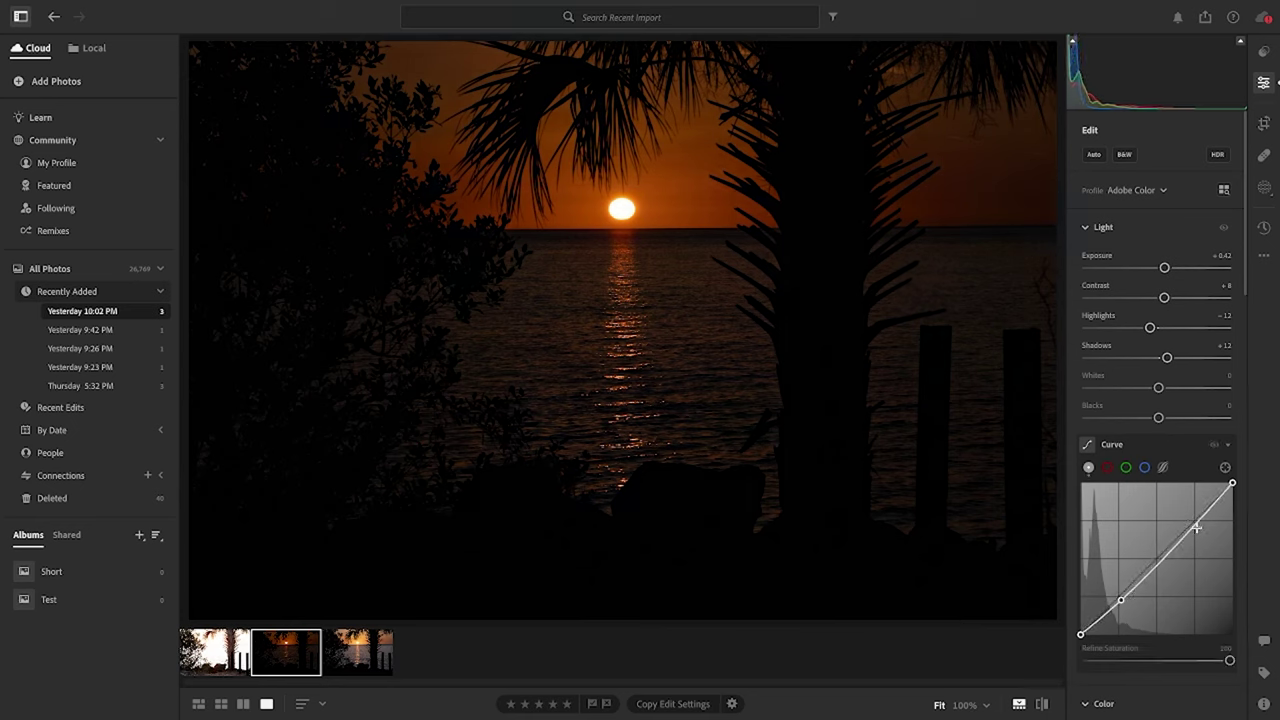
drag(1190, 528, 1190, 516)
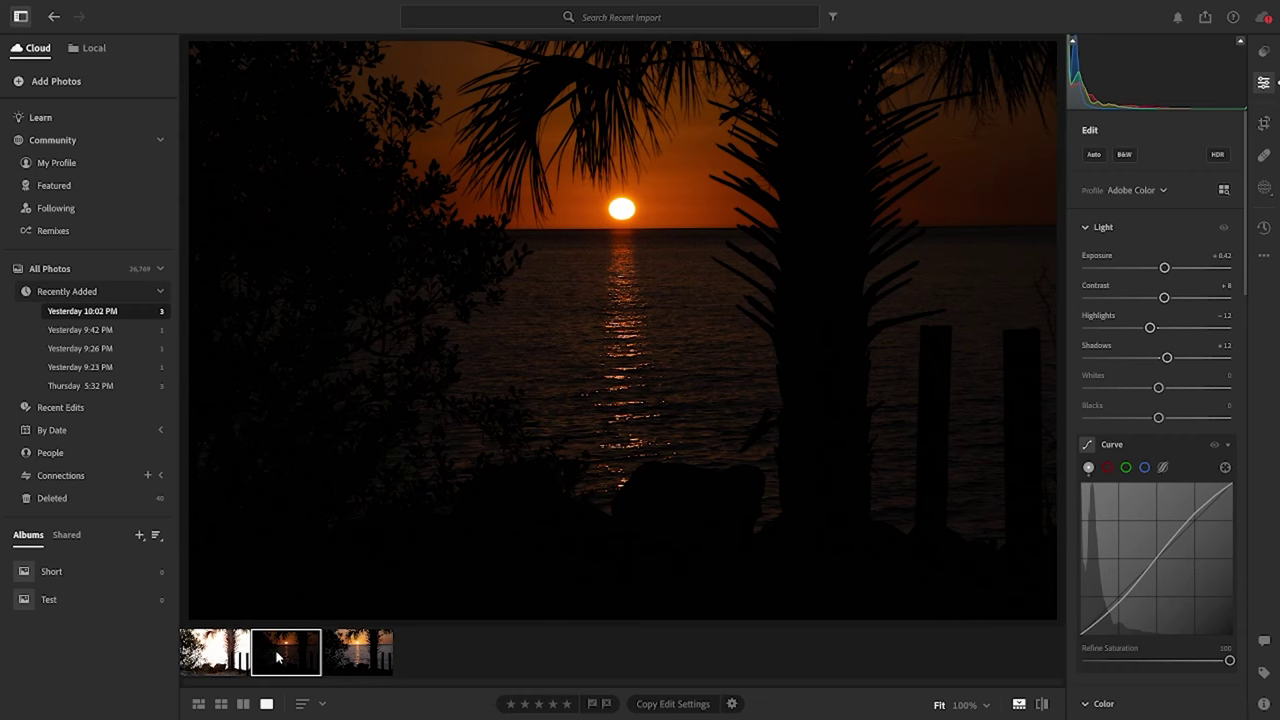
Select all three bracketed exposures and bring up their Photo Merge options.
key(Left)
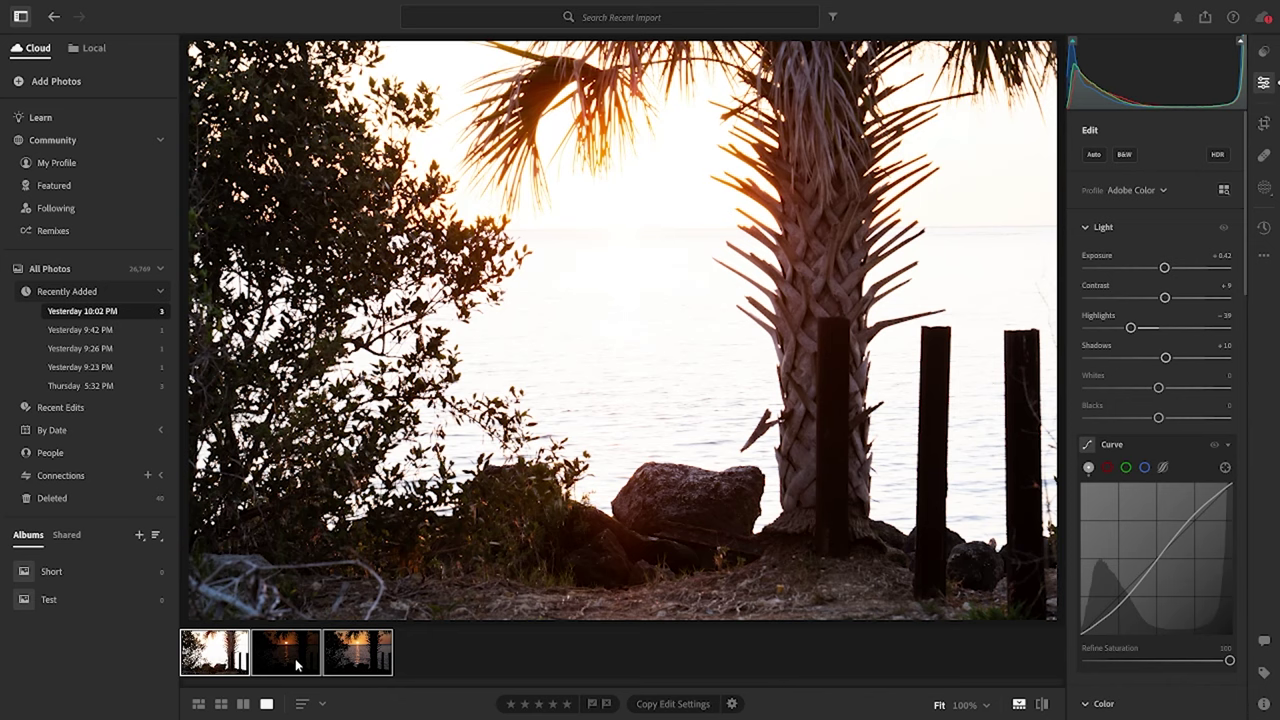
click(353, 658)
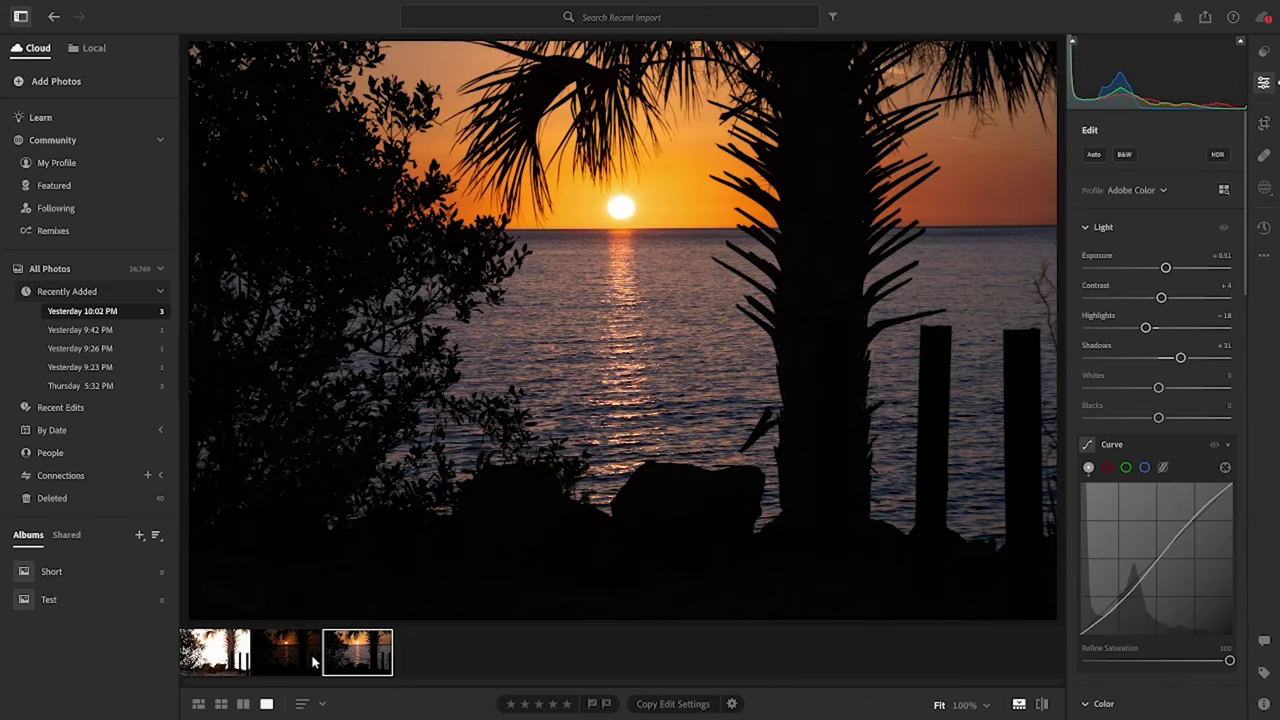
shift+click(222, 662)
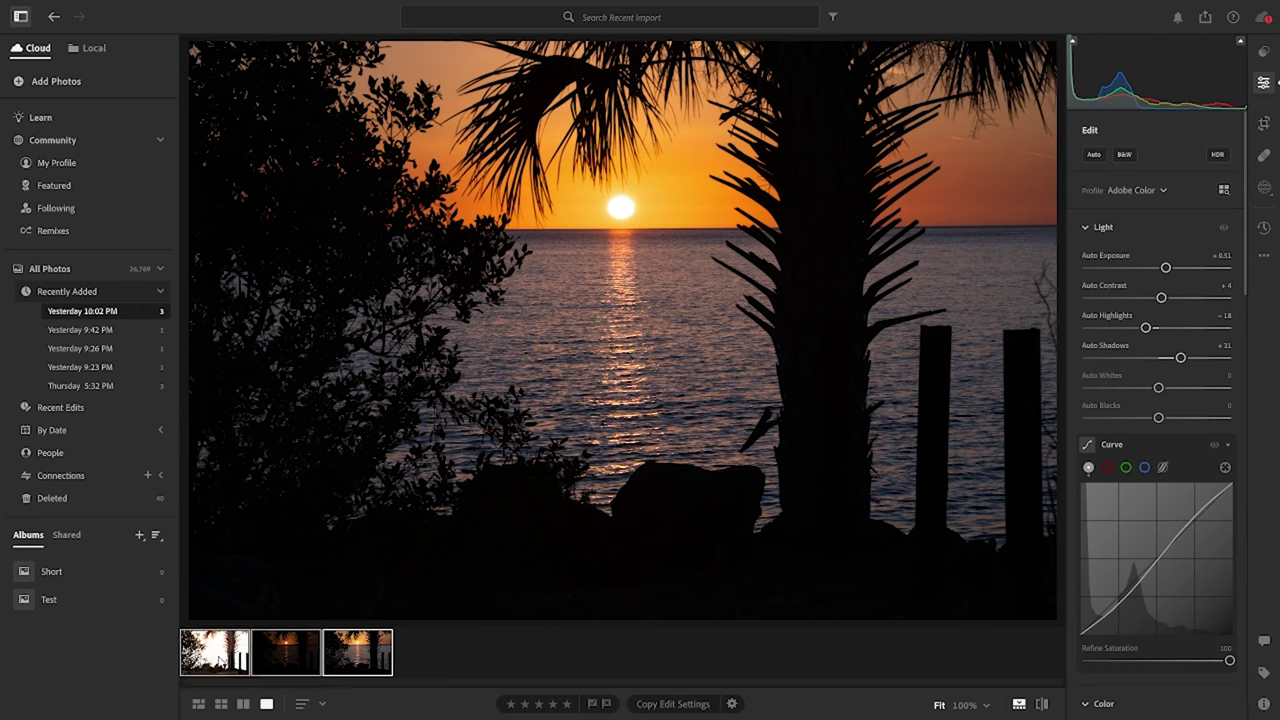
right_click(288, 654)
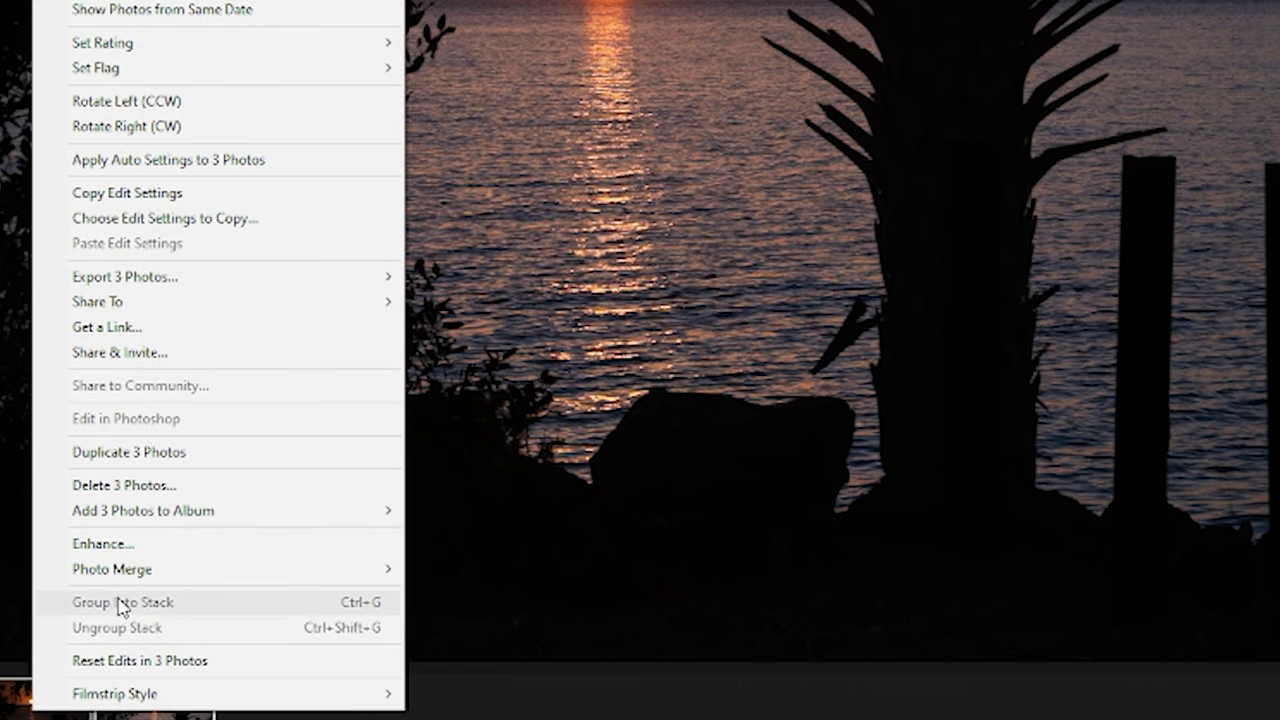
mouse_move(378, 568)
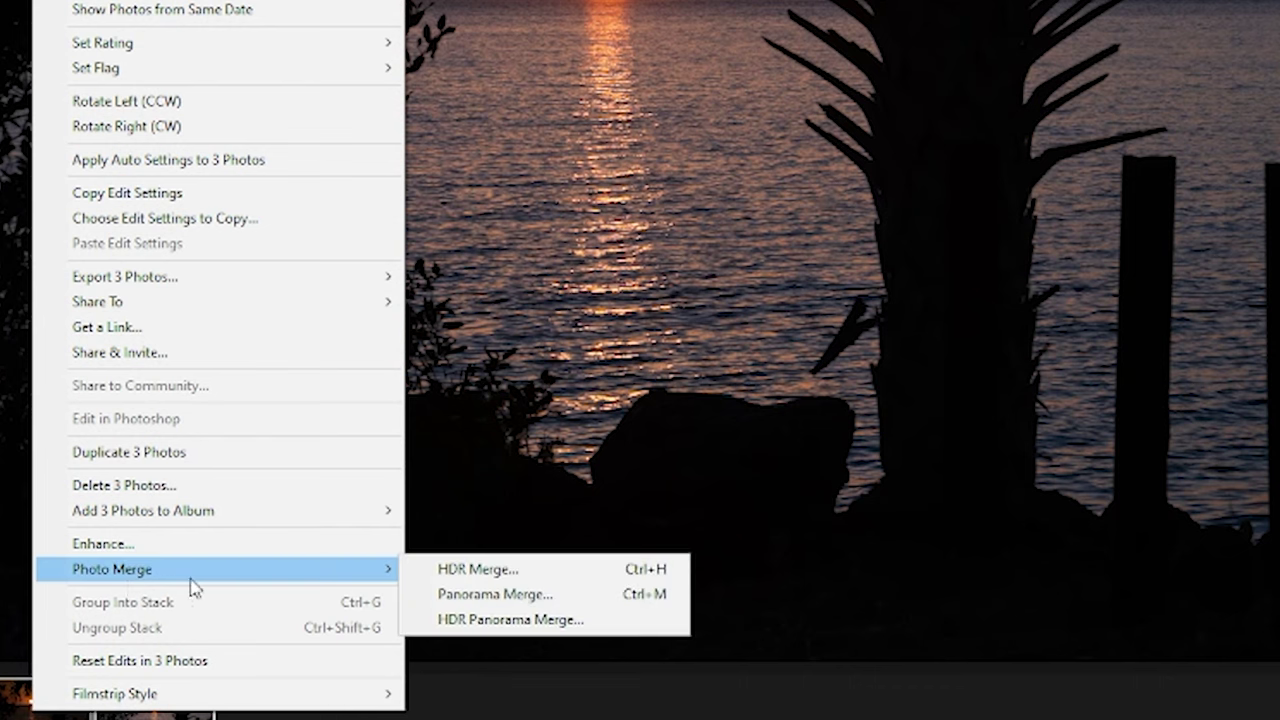
Preview an HDR merge, trying deghost levels Low and None before settling on Medium.
click(445, 569)
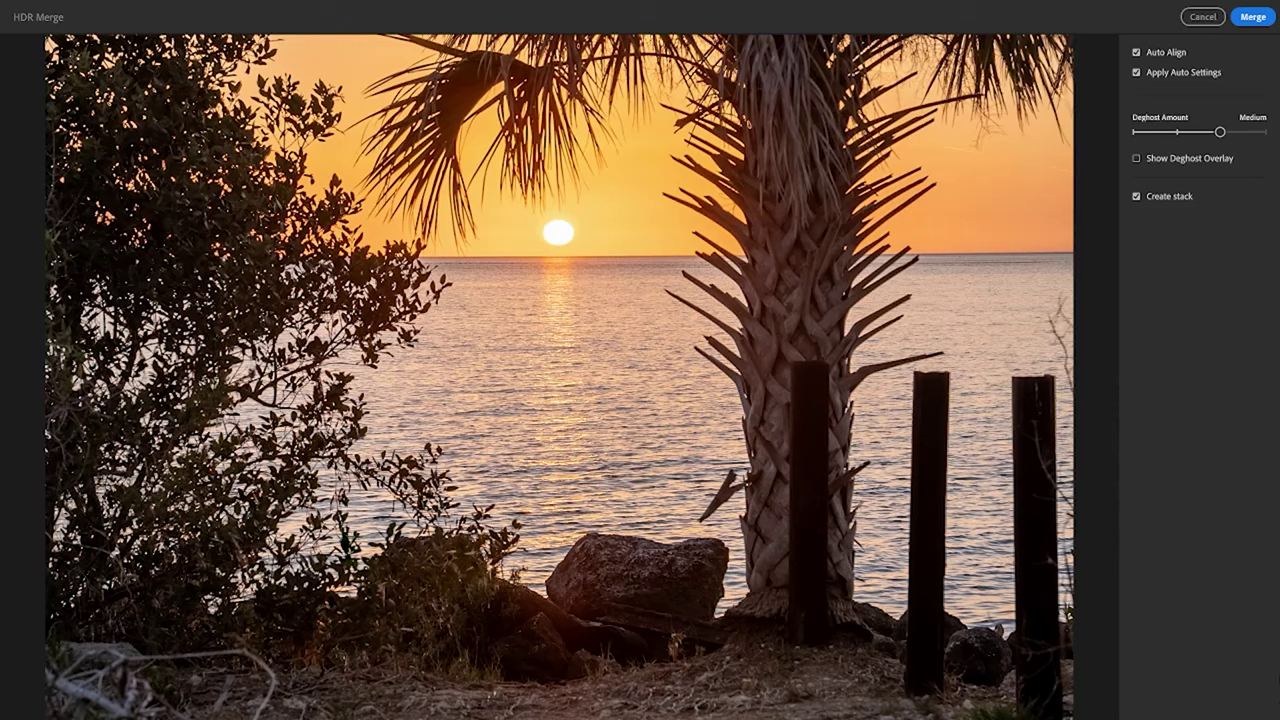
click(1178, 133)
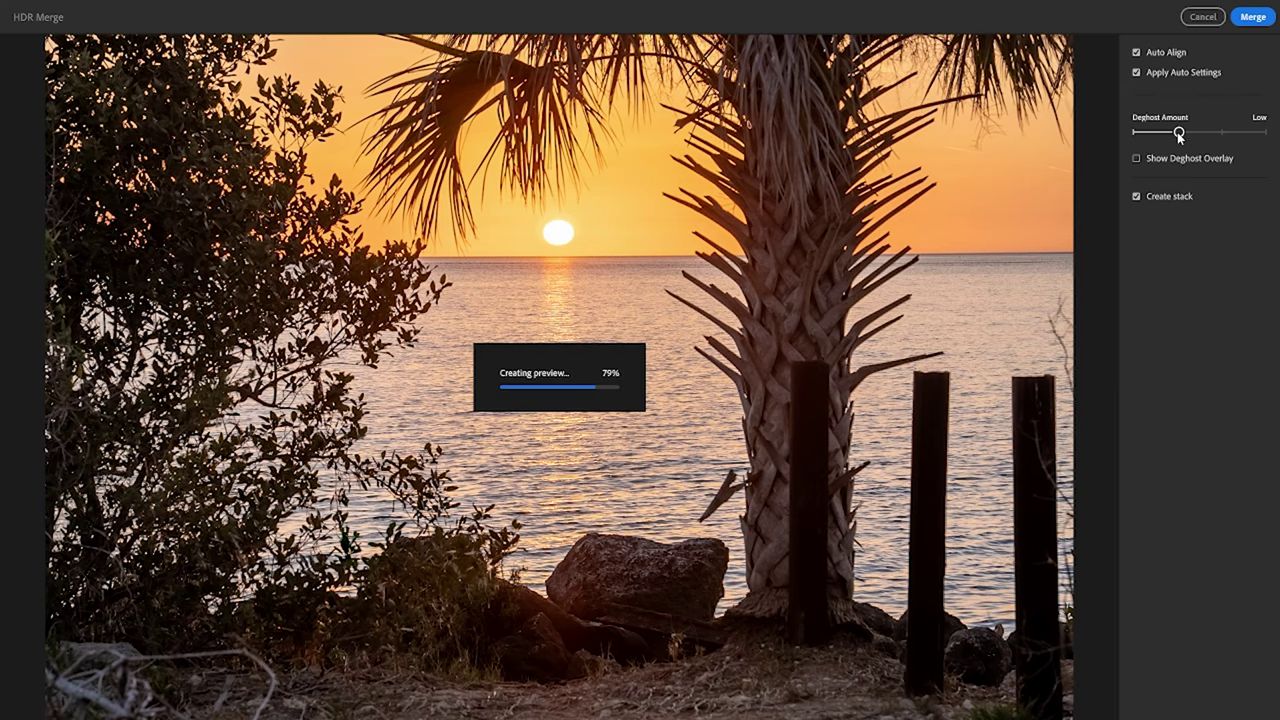
drag(1179, 133, 1265, 131)
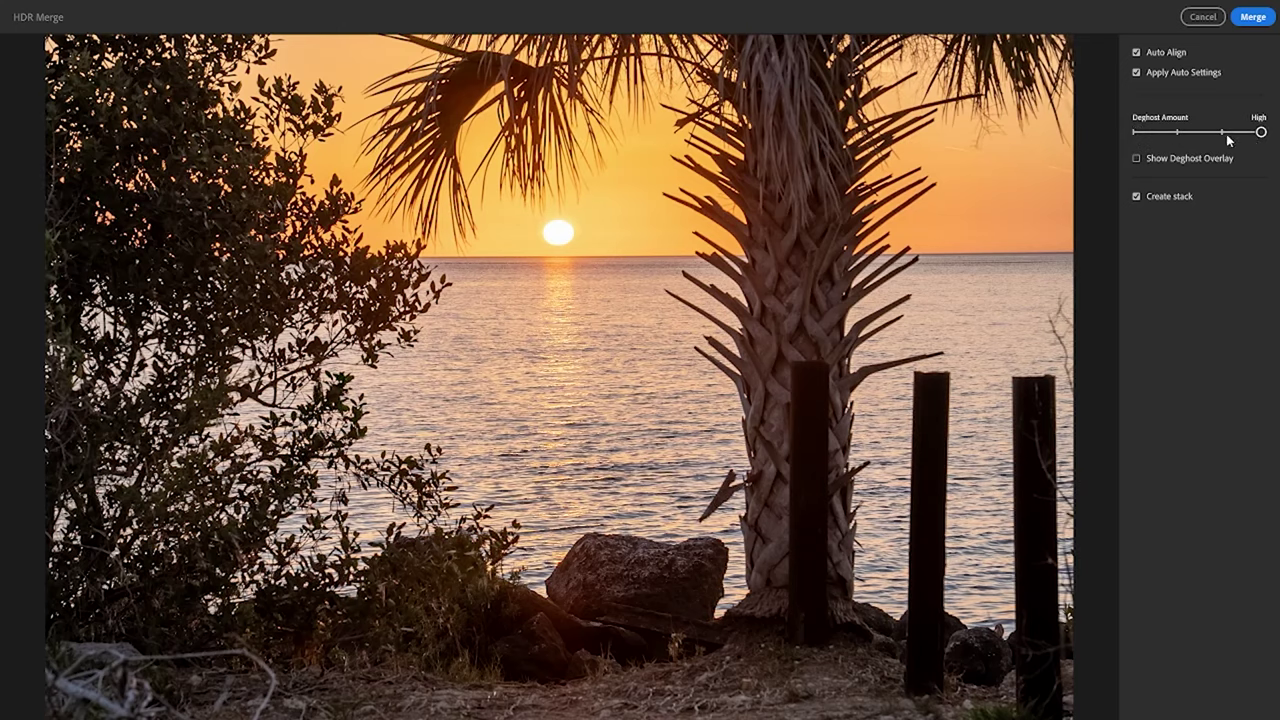
click(1222, 132)
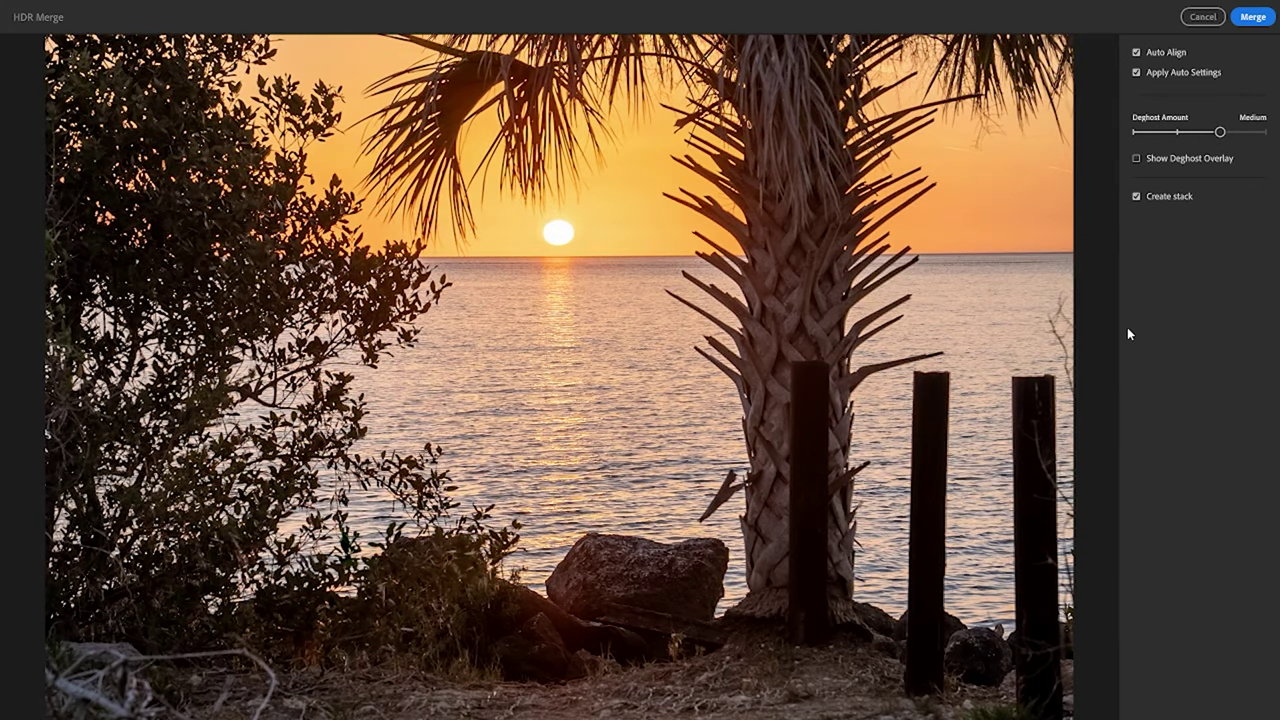
Create the merged HDR photo and tune its Exposure, Shadows, Blacks and S-shaped tone curve.
click(1254, 22)
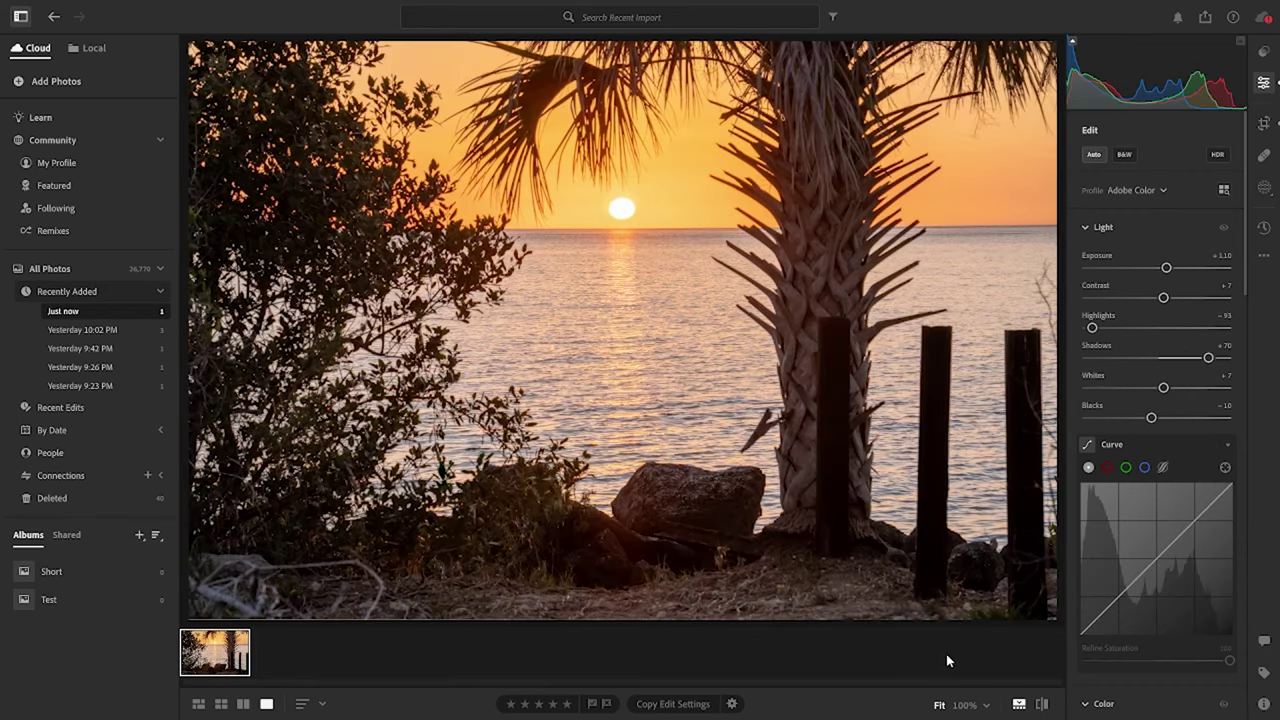
drag(1166, 268, 1170, 297)
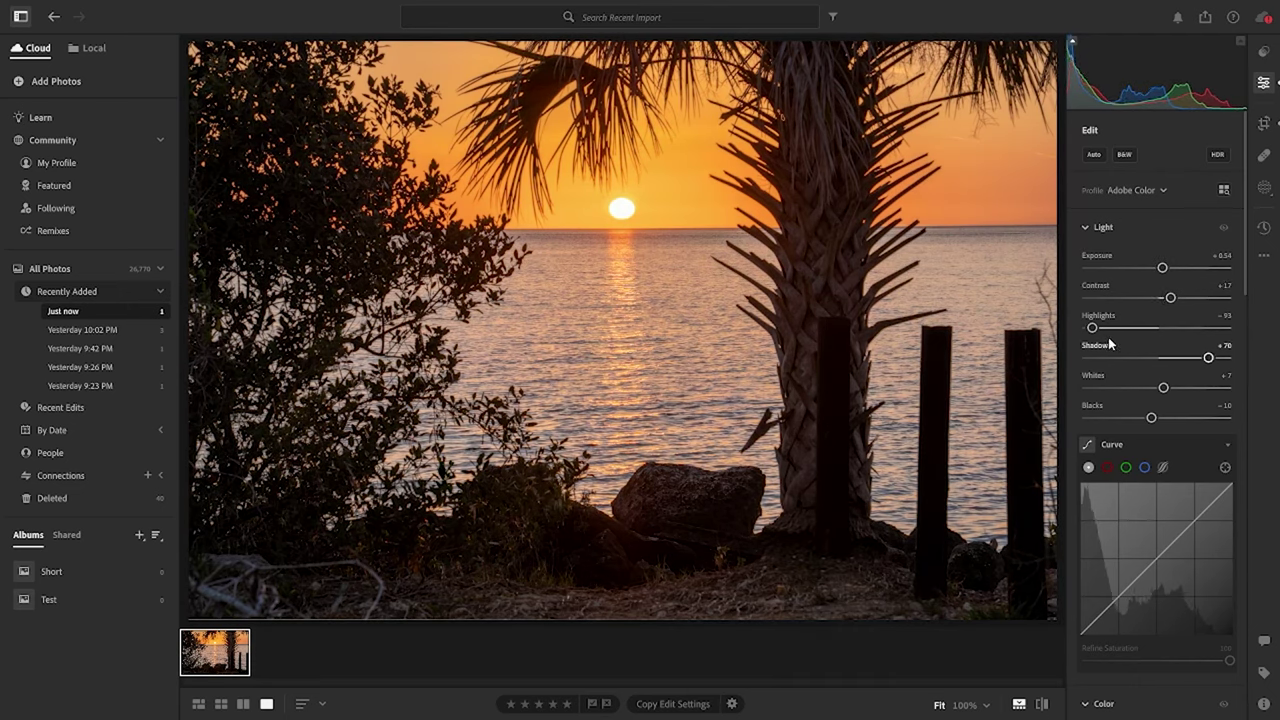
drag(1203, 366, 1206, 366)
drag(1151, 417, 1162, 417)
drag(1120, 595, 1122, 607)
drag(1196, 526, 1197, 520)
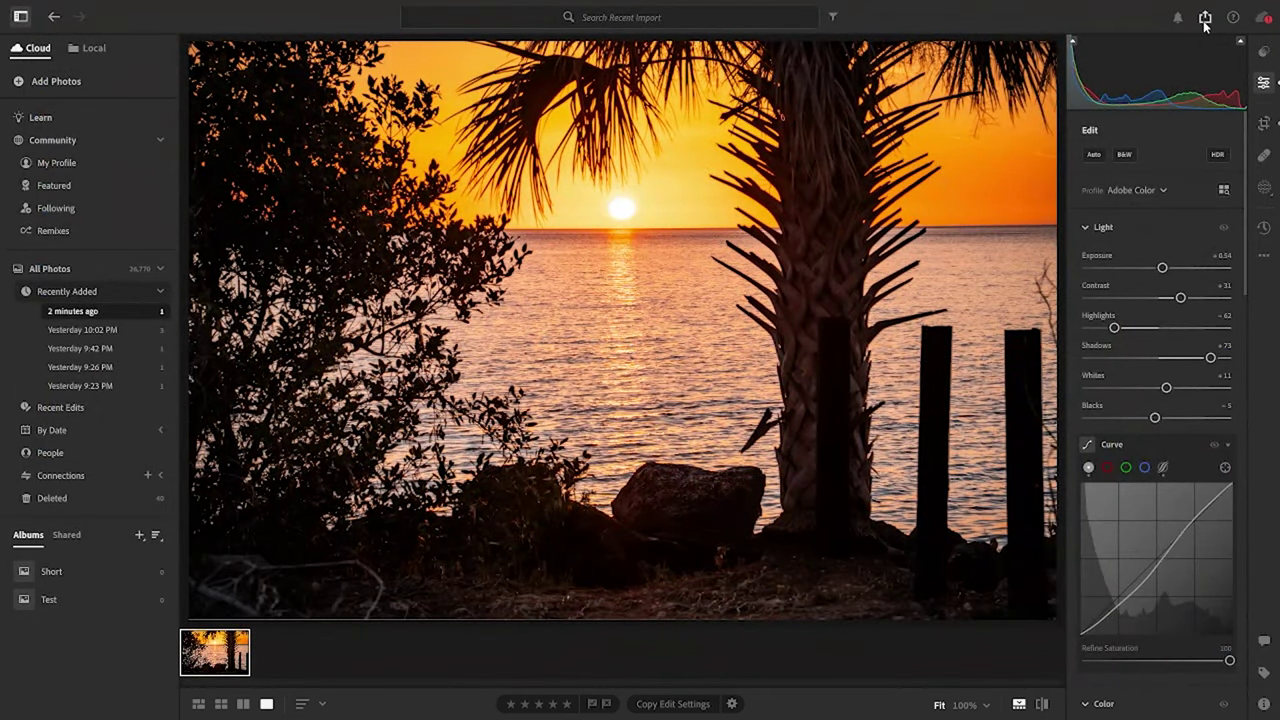
Bring up the export menu for the merged HDR photo to reach JPG (Large).
click(1205, 18)
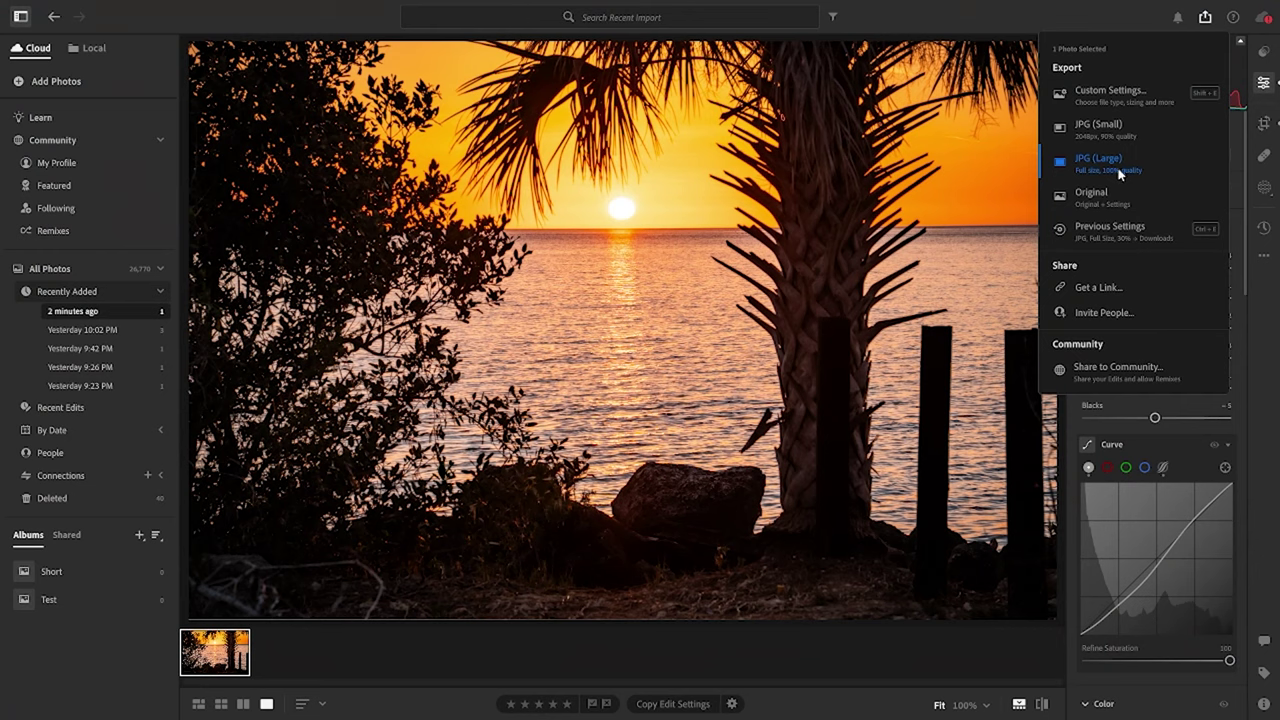